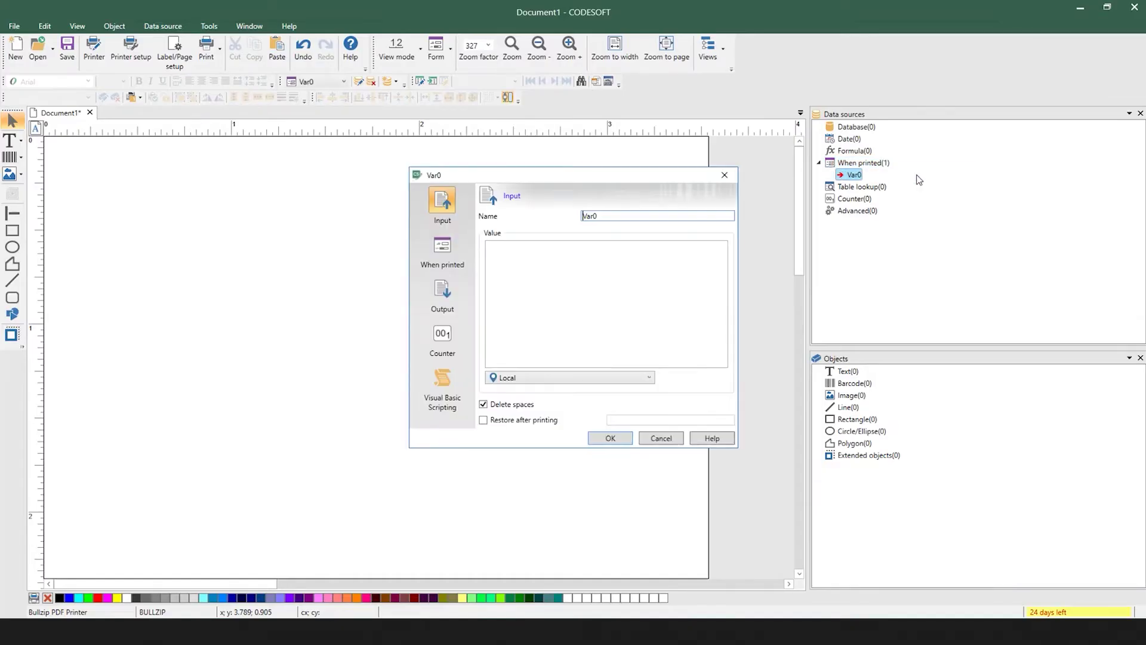
Step: Rename the new When printed variable Var0 to CURRENT VALUE and confirm it
{"action": "double_click", "coordinate": [609, 217]}
{"action": "type", "text": "CURRENT VALUE"}
{"action": "left_click", "coordinate": [597, 267]}
{"action": "left_click", "coordinate": [622, 441]}
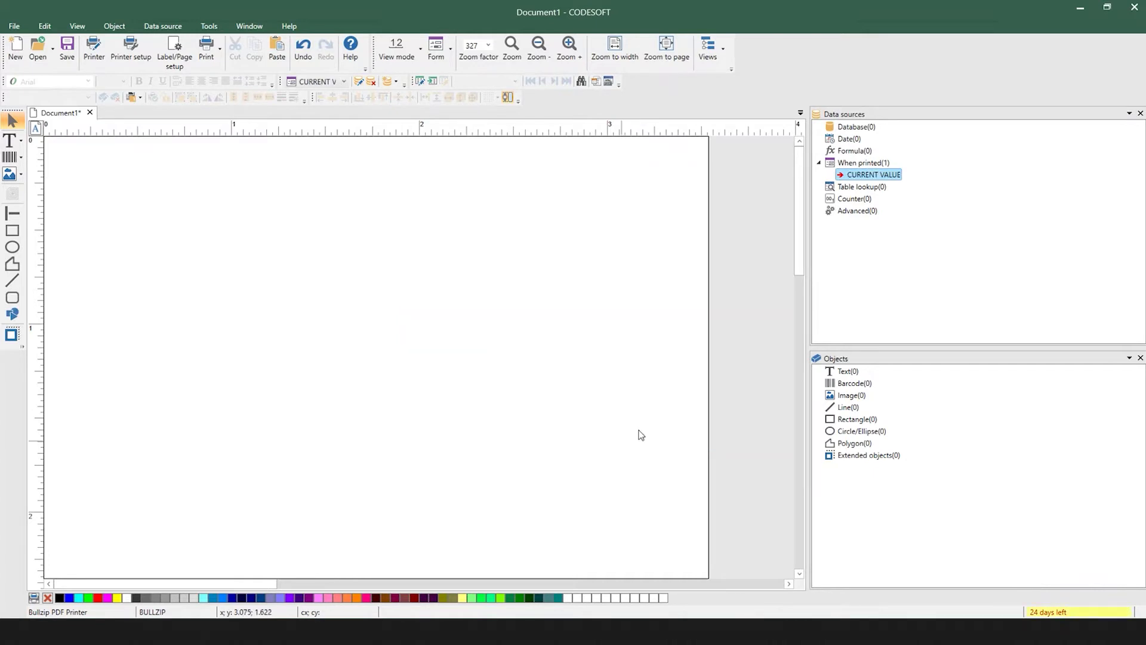
Step: Add a When printed variable named INCREMENT with value 2
{"action": "right_click", "coordinate": [870, 163]}
{"action": "left_click", "coordinate": [897, 170]}
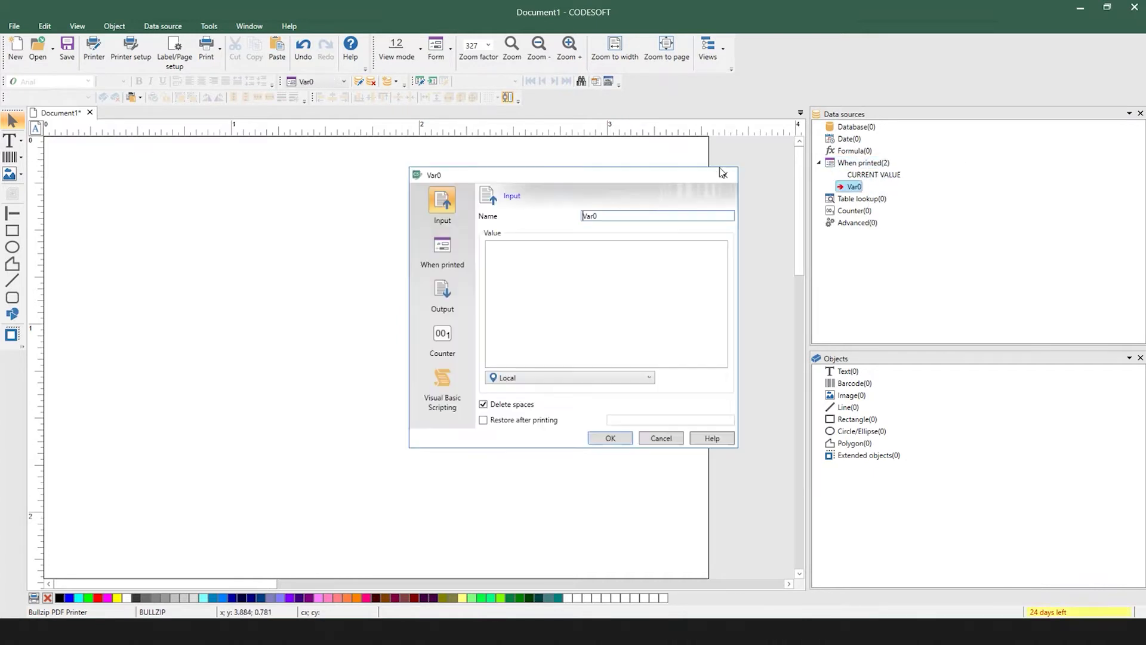
{"action": "double_click", "coordinate": [591, 216]}
{"action": "key", "text": "BackSpace"}
{"action": "type", "text": "INCREMENT"}
{"action": "left_click", "coordinate": [578, 281]}
{"action": "type", "text": "2"}
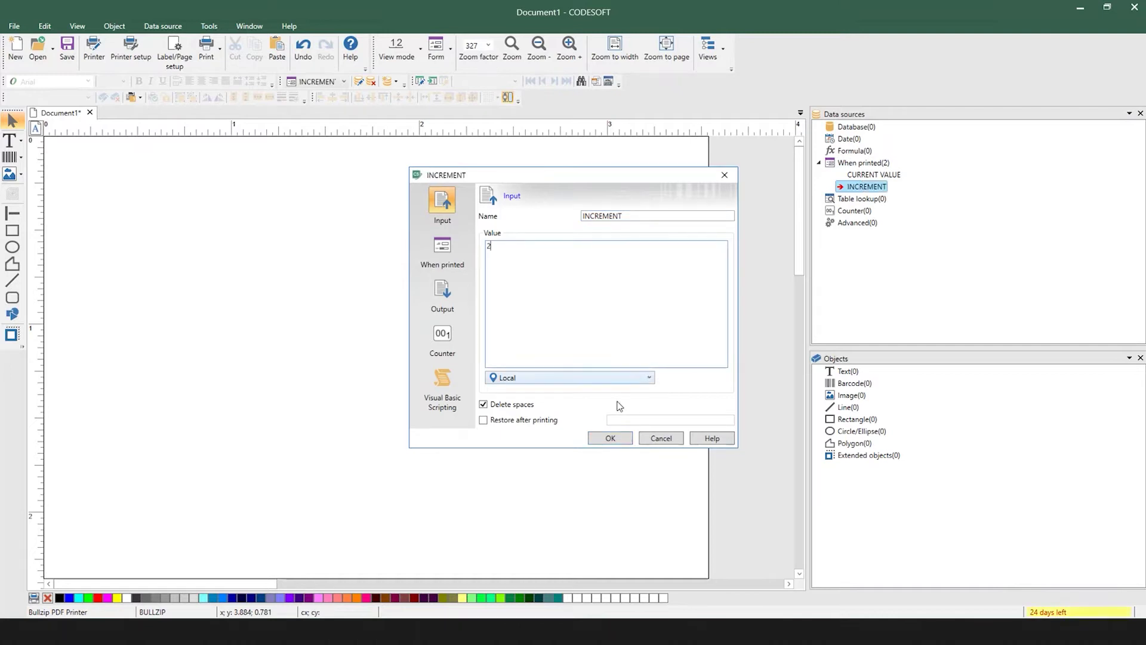
{"action": "left_click", "coordinate": [619, 443]}
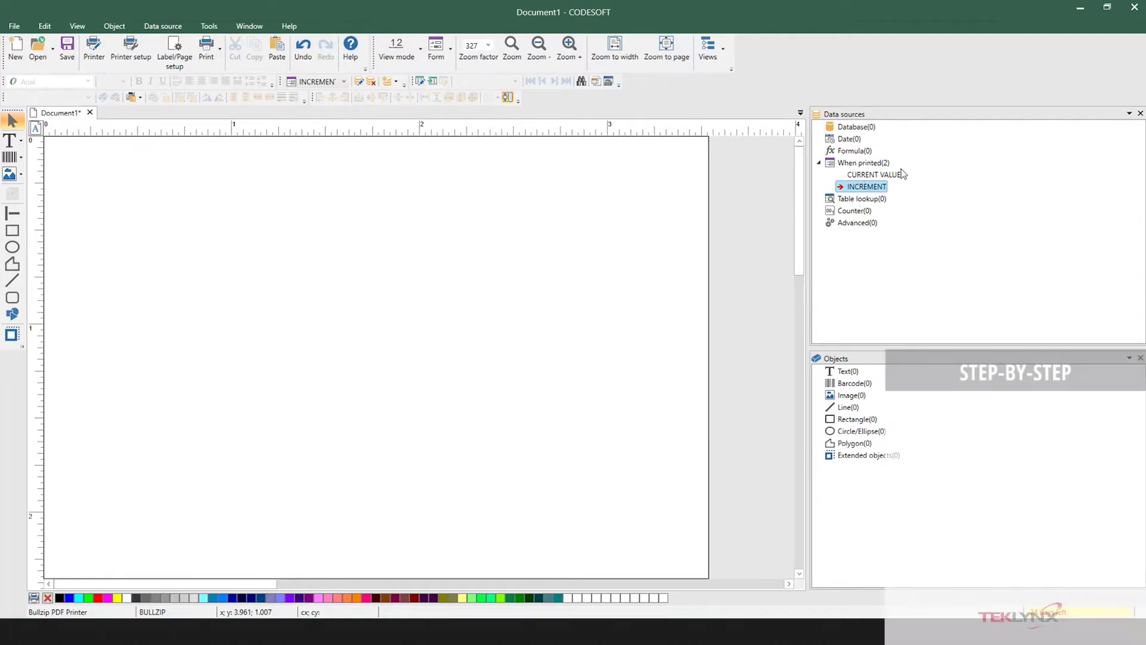
Step: Add a counter with current value [CURRENT VALUE] and increment [INCREMENT]
{"action": "right_click", "coordinate": [854, 213]}
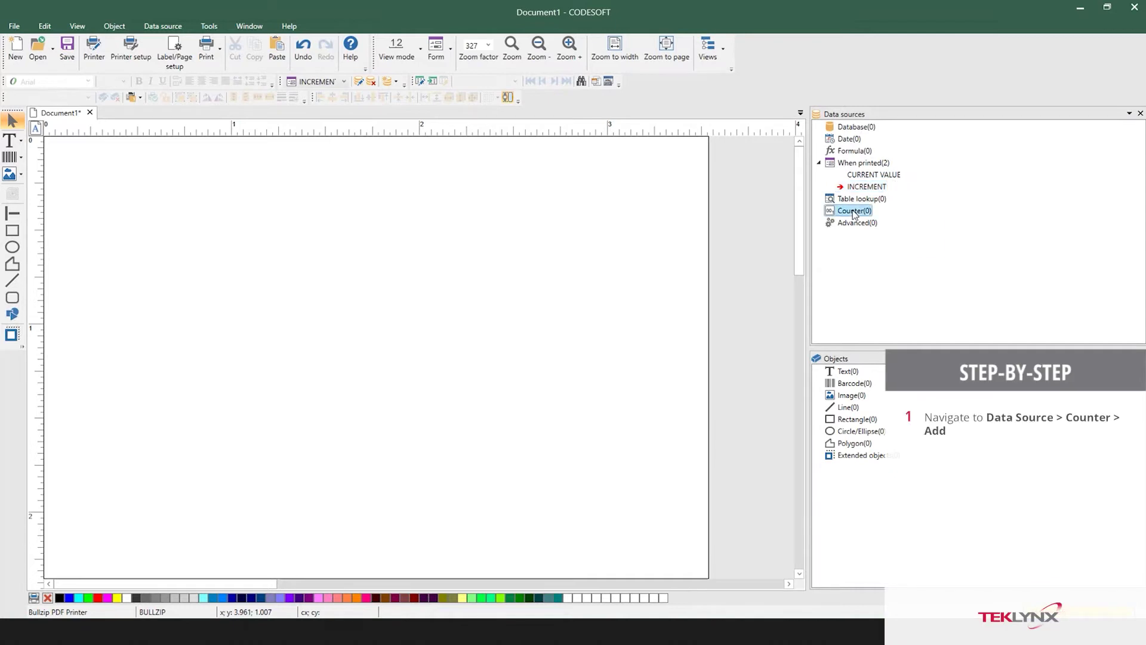
{"action": "left_click", "coordinate": [884, 221]}
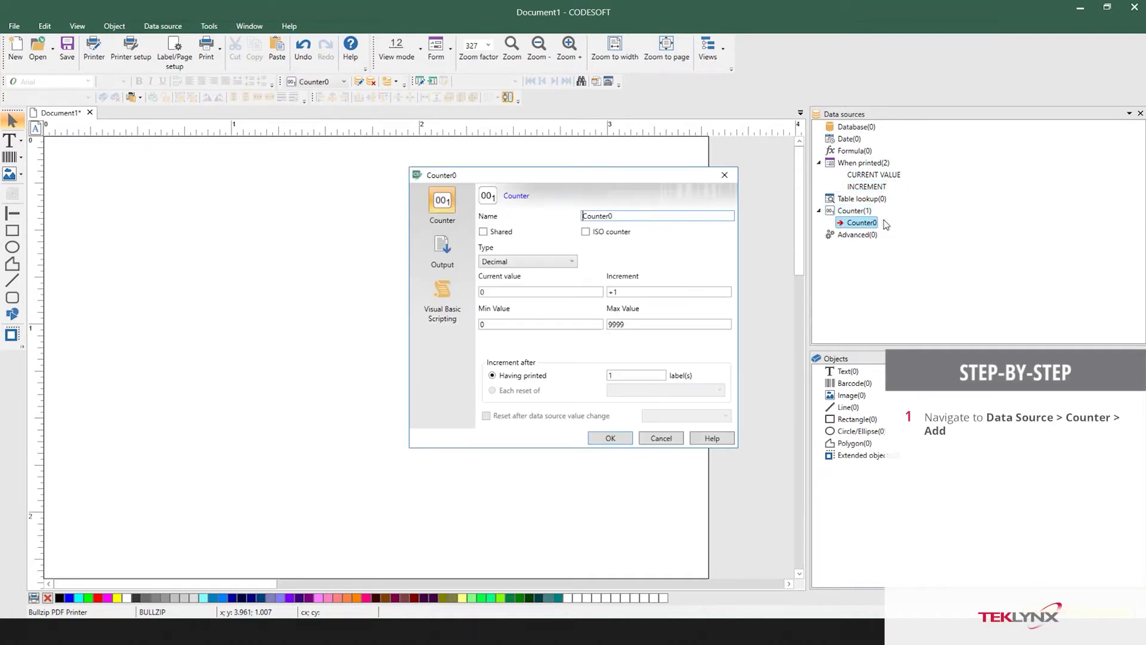
{"action": "double_click", "coordinate": [519, 291]}
{"action": "key", "text": "BackSpace"}
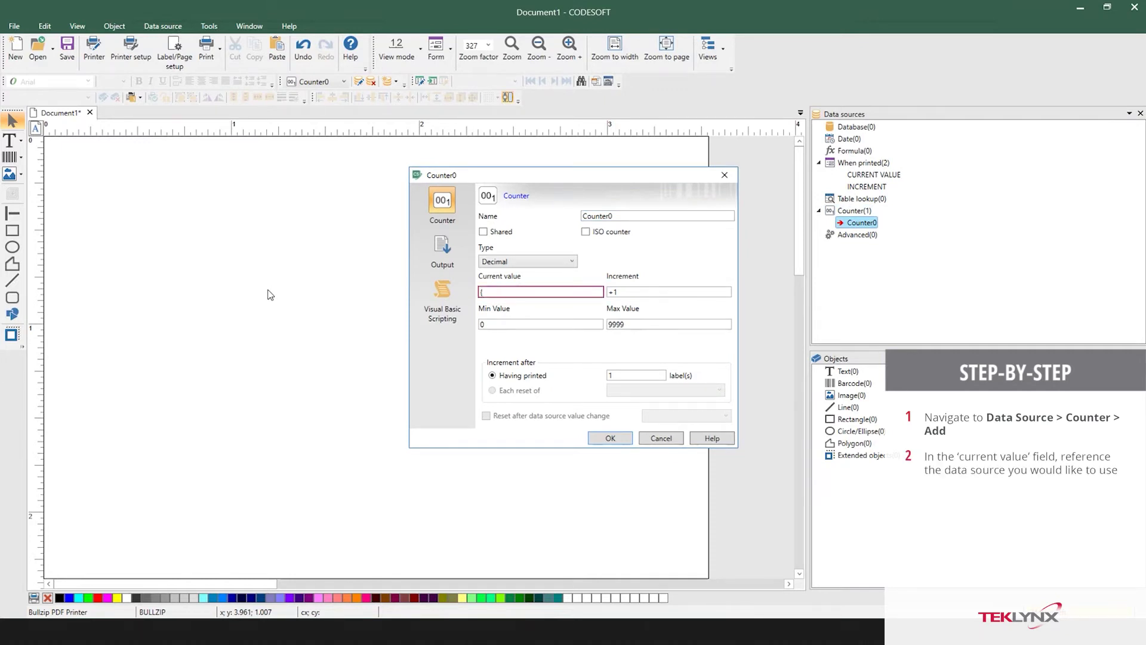
{"action": "type", "text": "[CURRENT VALUE]"}
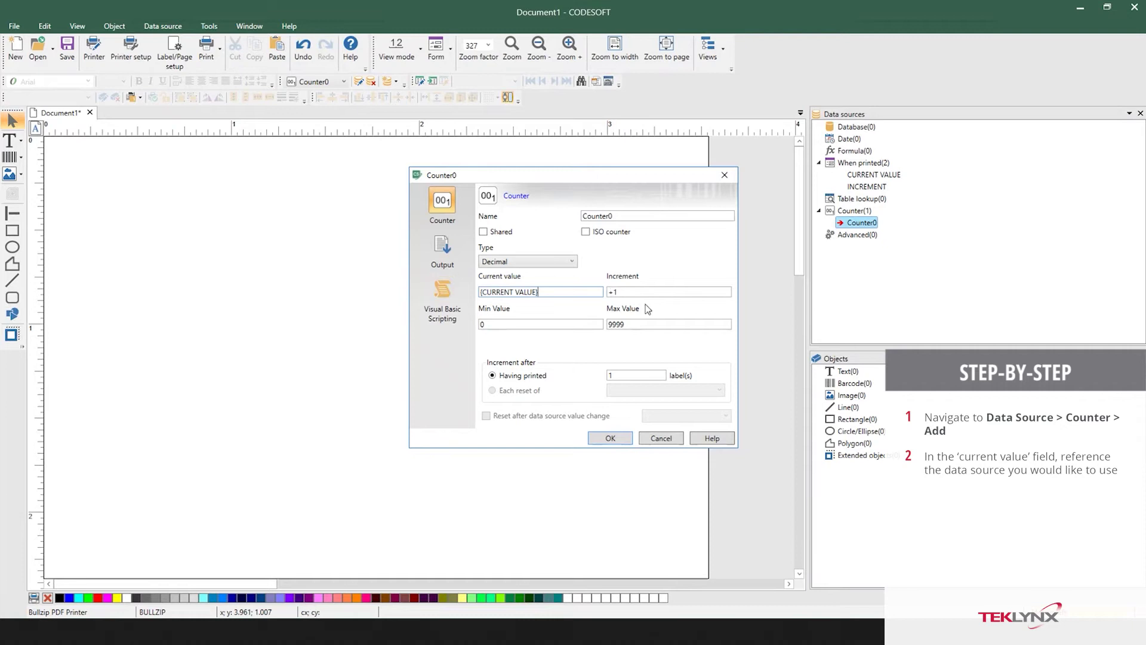
{"action": "key", "text": "Tab"}
{"action": "type", "text": "["}
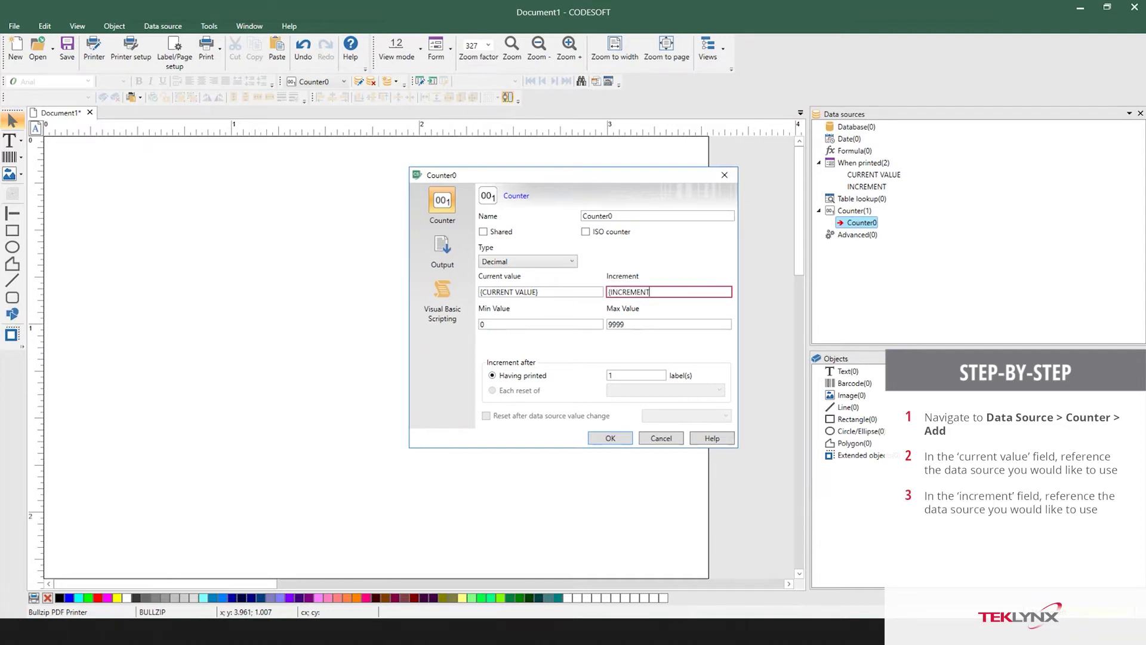
{"action": "type", "text": "INCREMENT}"}
{"action": "left_click", "coordinate": [615, 439]}
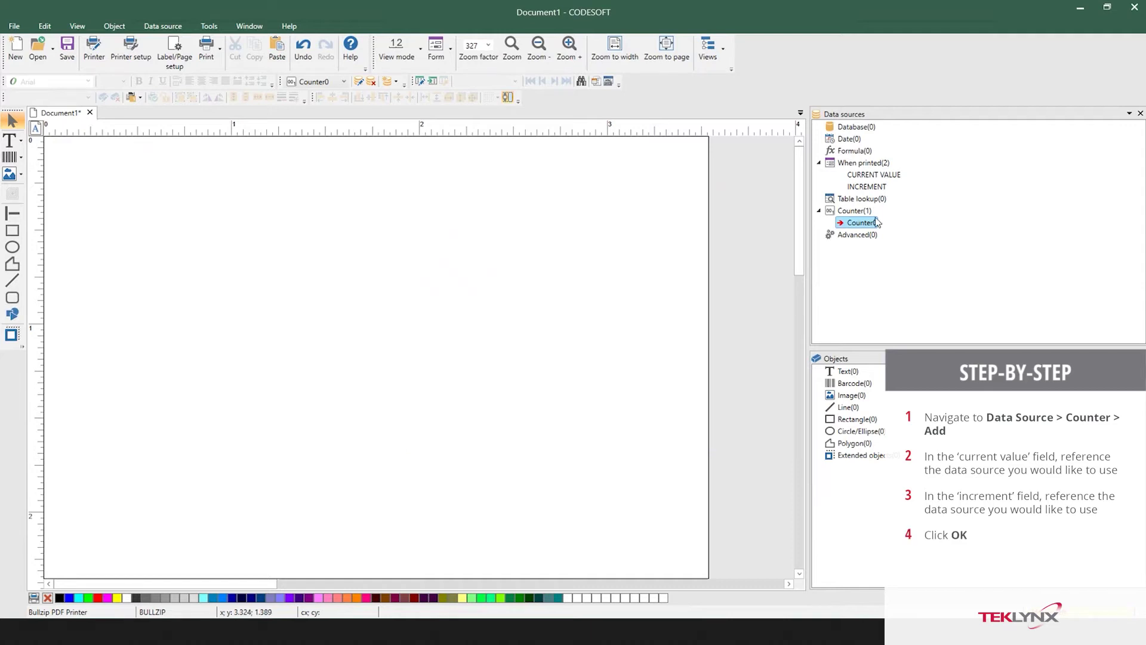
Step: Place Counter0 on the label's left half as a text object, then bring up Print
{"action": "left_click_drag", "start_coordinate": [861, 225], "coordinate": [265, 289]}
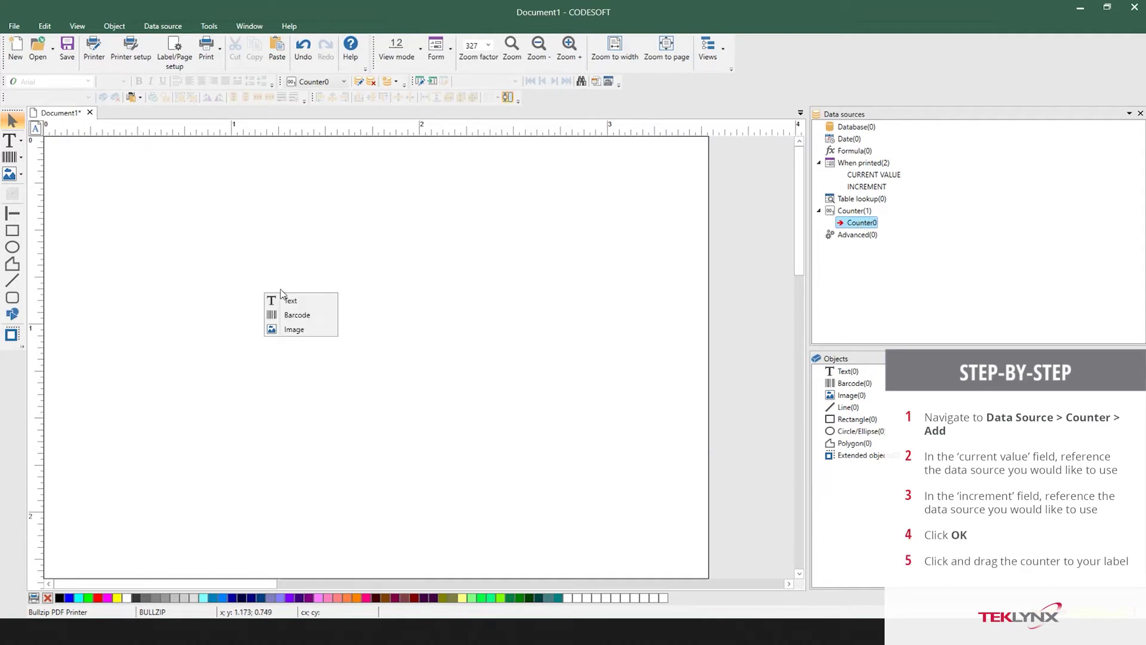
{"action": "left_click", "coordinate": [294, 302]}
{"action": "left_click", "coordinate": [374, 225]}
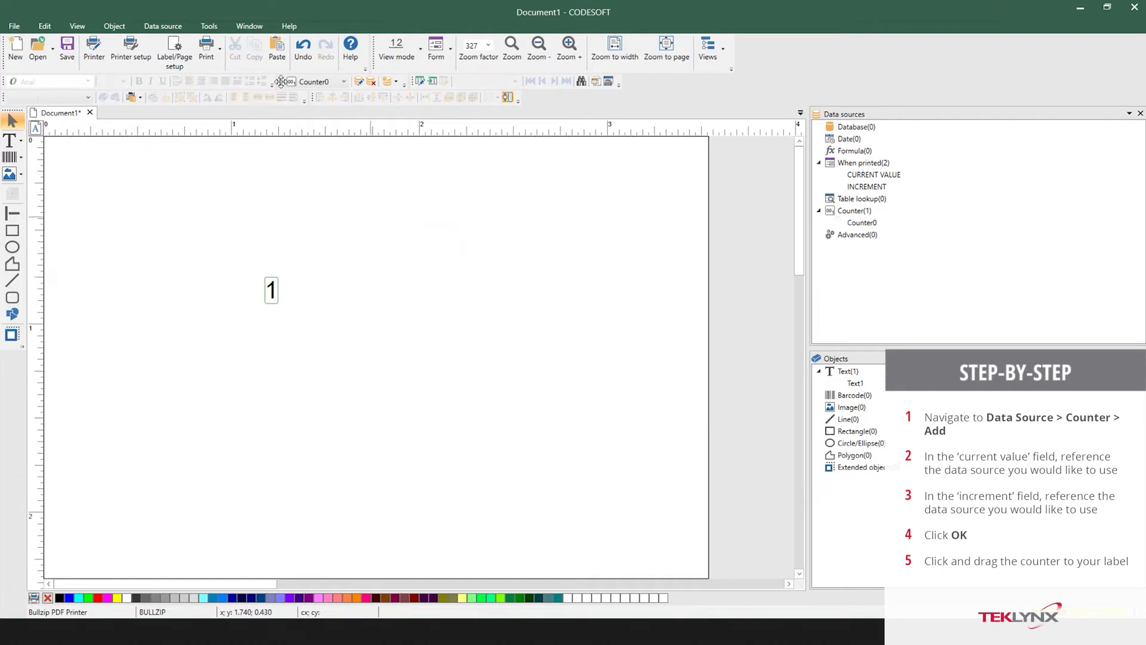
{"action": "left_click", "coordinate": [206, 47]}
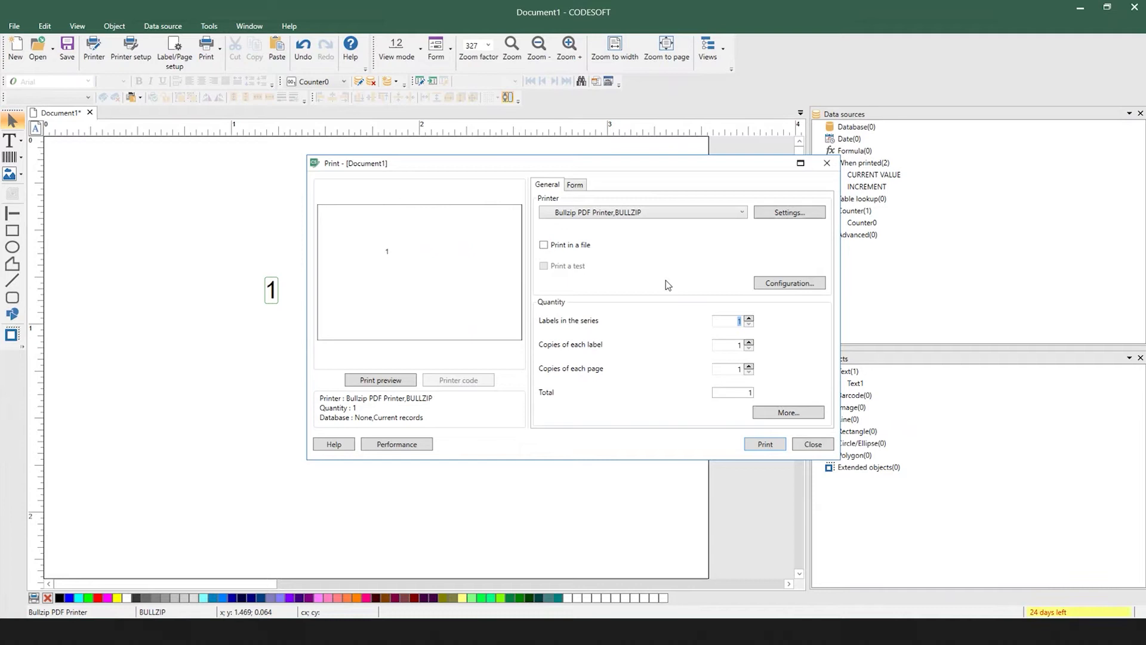
Step: Set 9 labels in the series, with CURRENT VALUE 6 and INCREMENT 1 on the Form tab
{"action": "type", "text": "9"}
{"action": "left_click", "coordinate": [573, 186]}
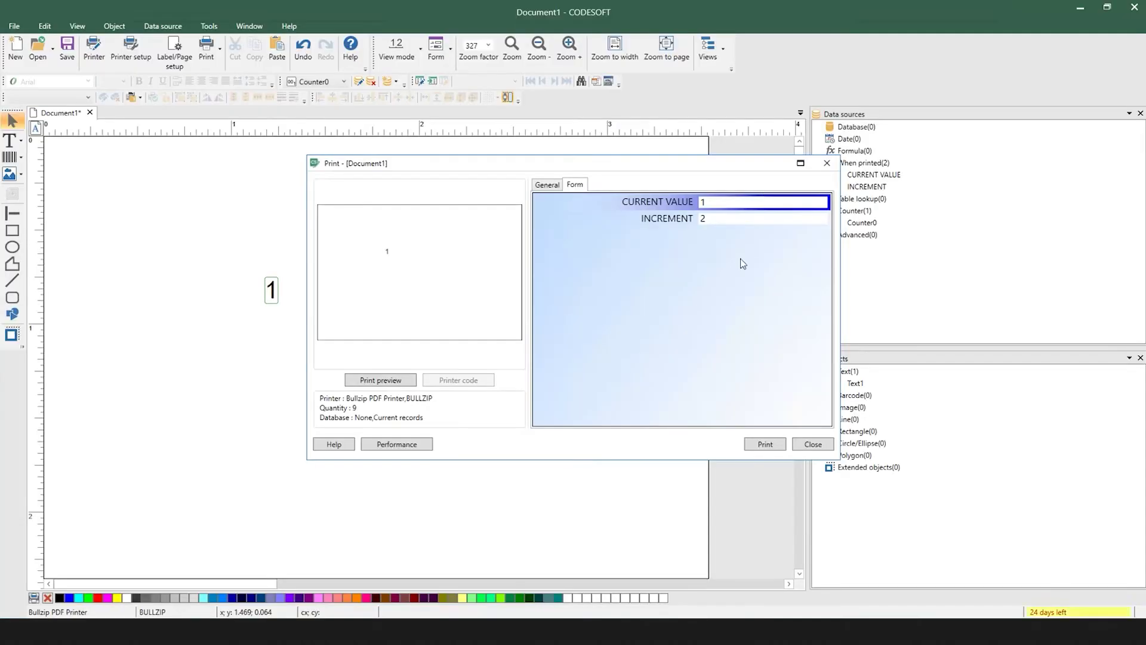
{"action": "double_click", "coordinate": [722, 203]}
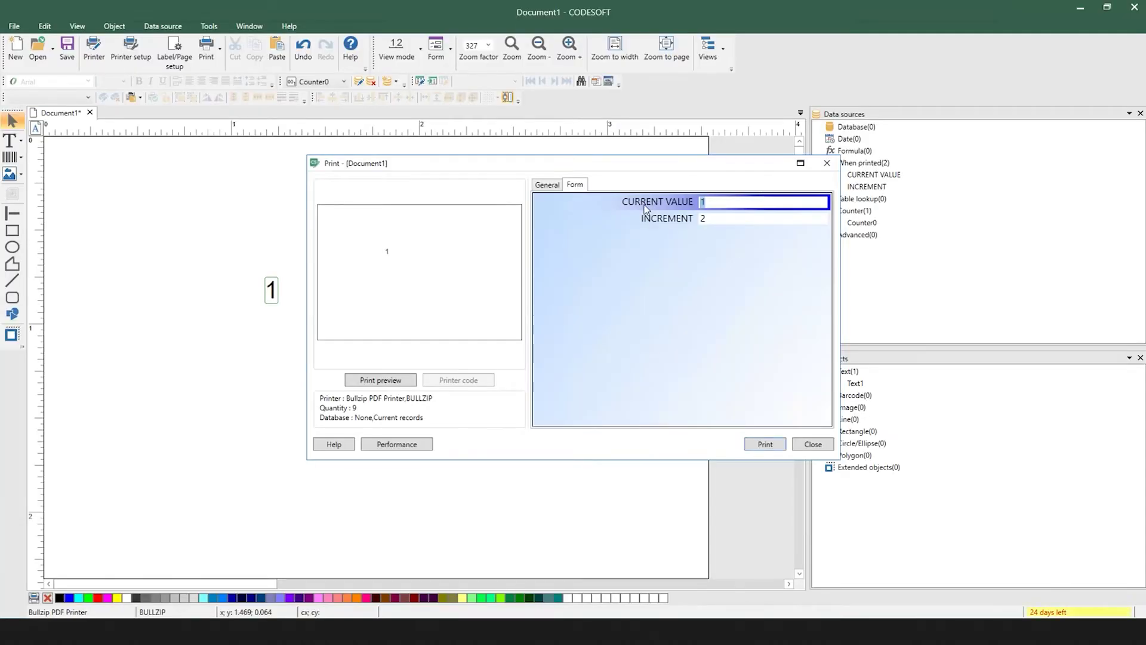
{"action": "type", "text": "6"}
{"action": "double_click", "coordinate": [723, 217]}
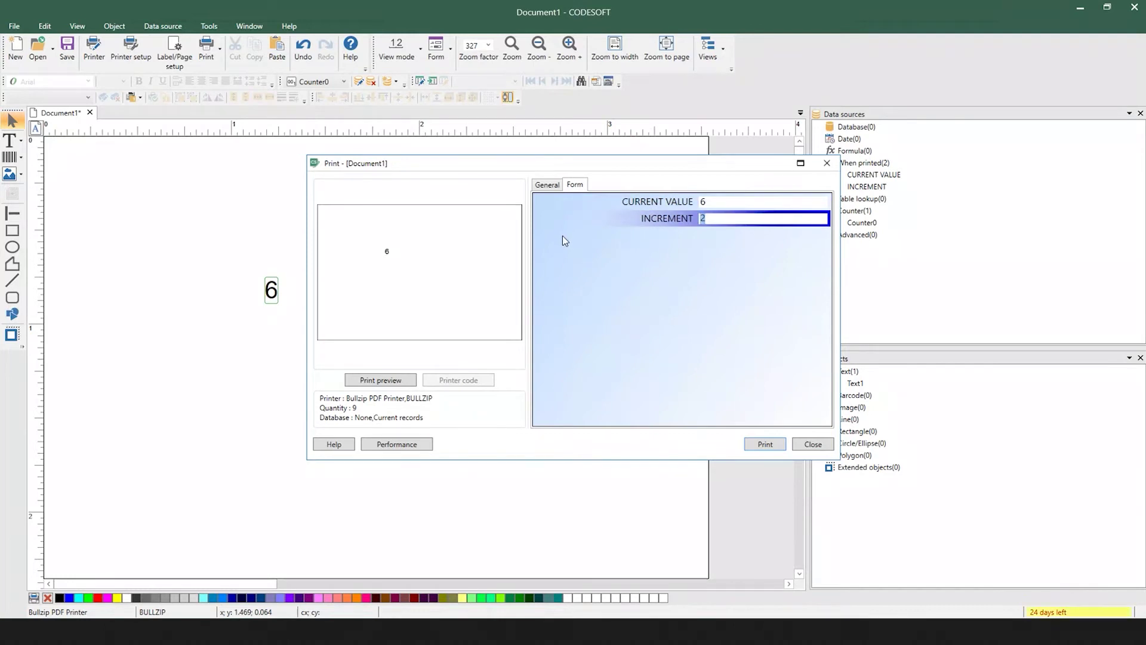
{"action": "type", "text": "1"}
{"action": "left_click", "coordinate": [813, 444]}
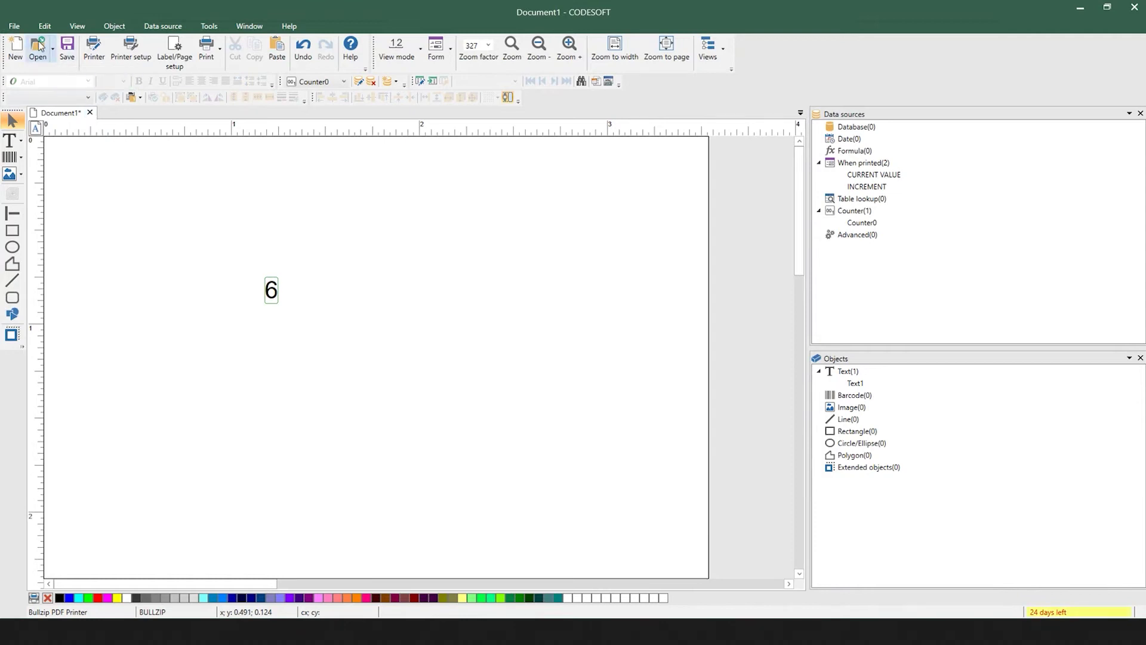
Step: Open the FittingsWithCustomSerialsSaveValue sample past the printer warning and show its query results
{"action": "left_click", "coordinate": [37, 46]}
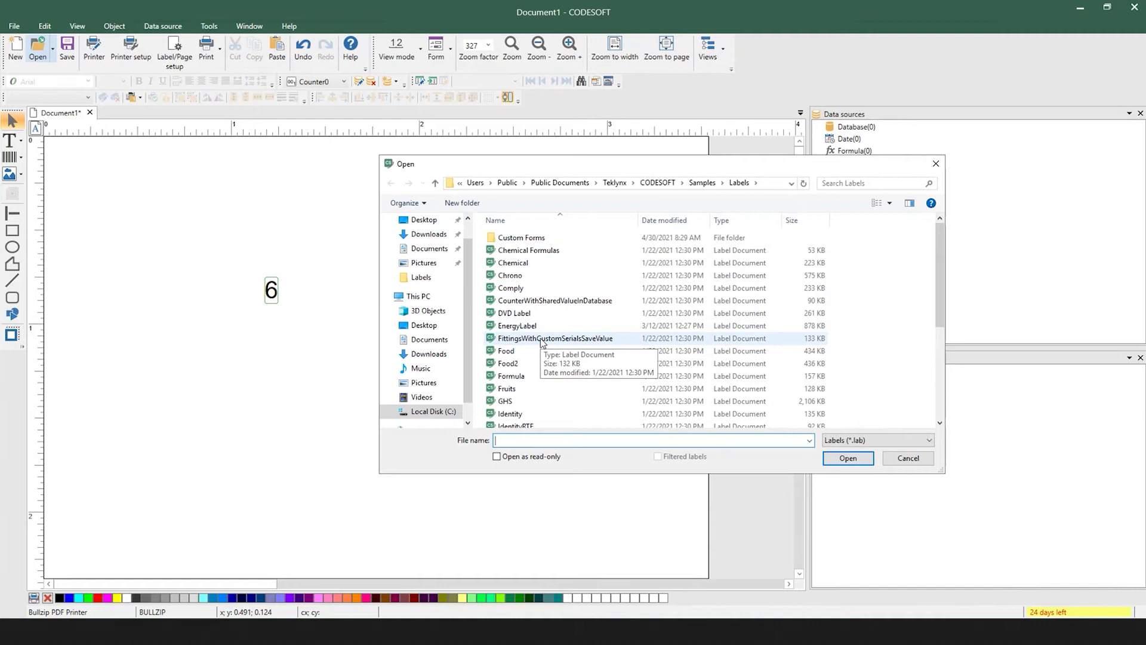
{"action": "double_click", "coordinate": [540, 338]}
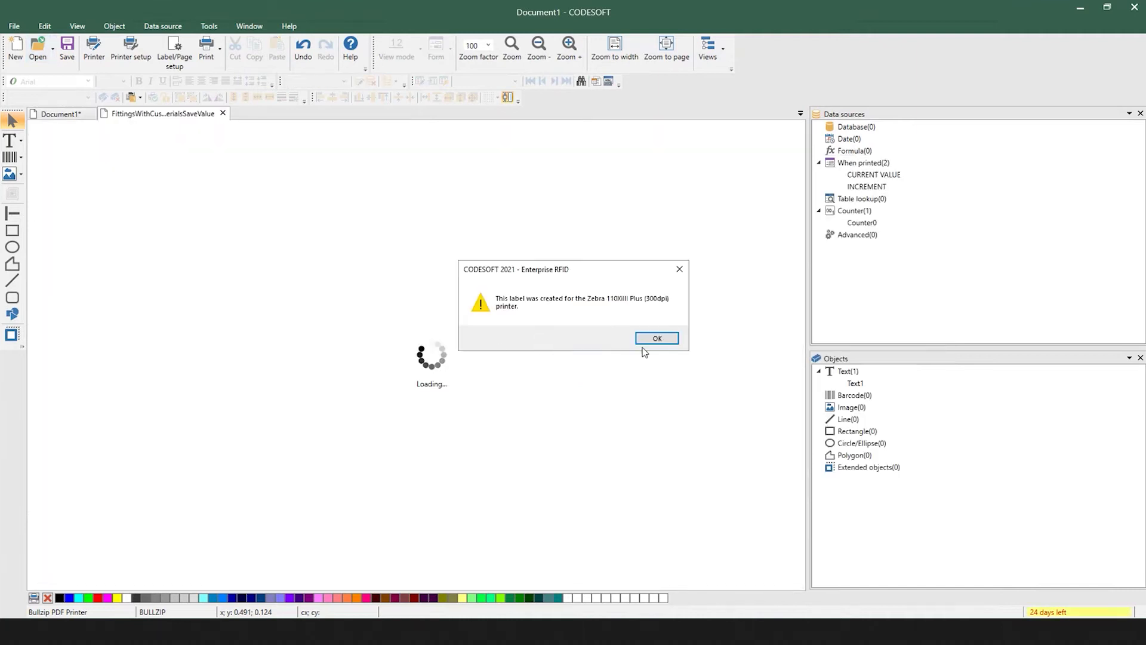
{"action": "left_click", "coordinate": [657, 338]}
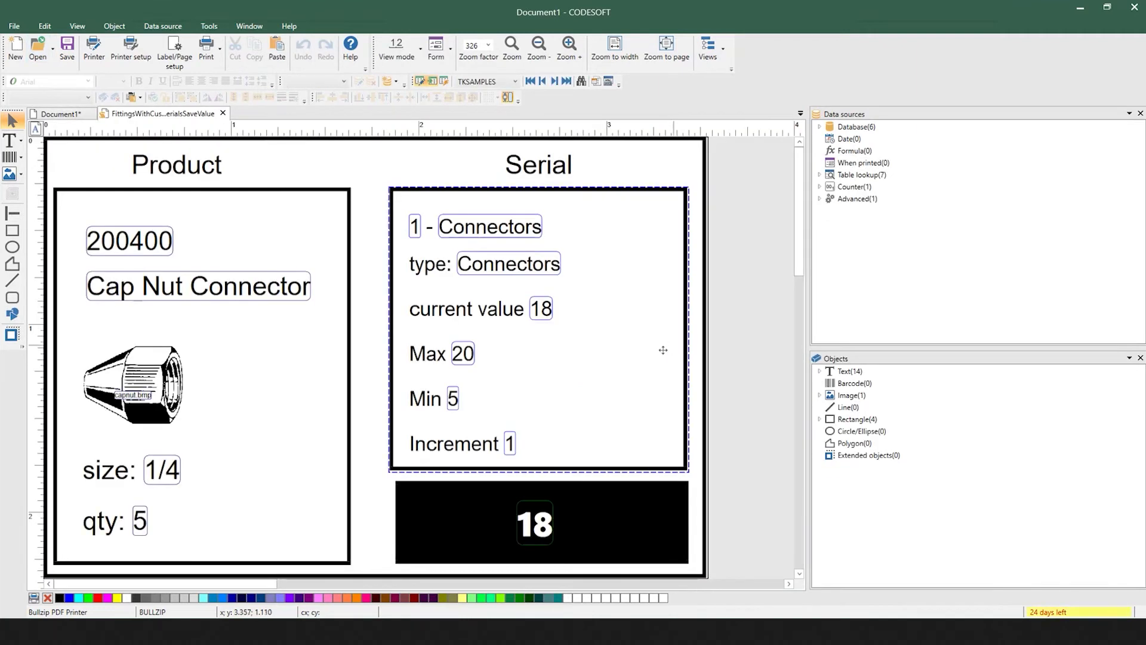
{"action": "left_click", "coordinate": [444, 82]}
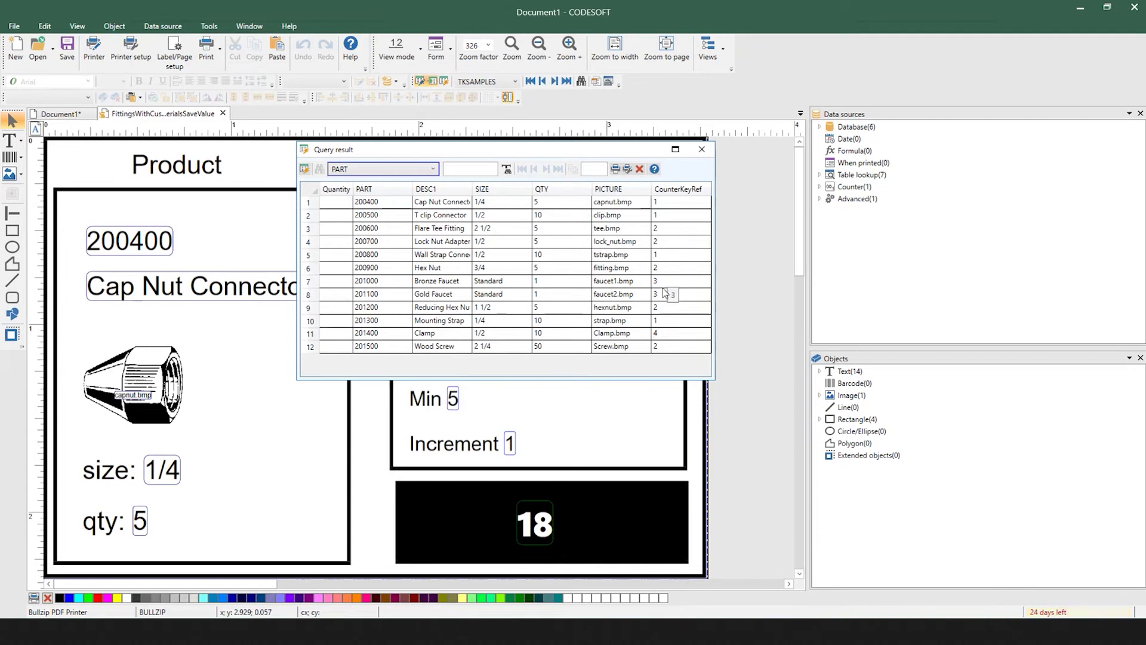
Step: Step to record 200700 Lock Nut Adapter and expand the Counter and Database data sources
{"action": "left_click", "coordinate": [702, 149]}
{"action": "left_click", "coordinate": [555, 81]}
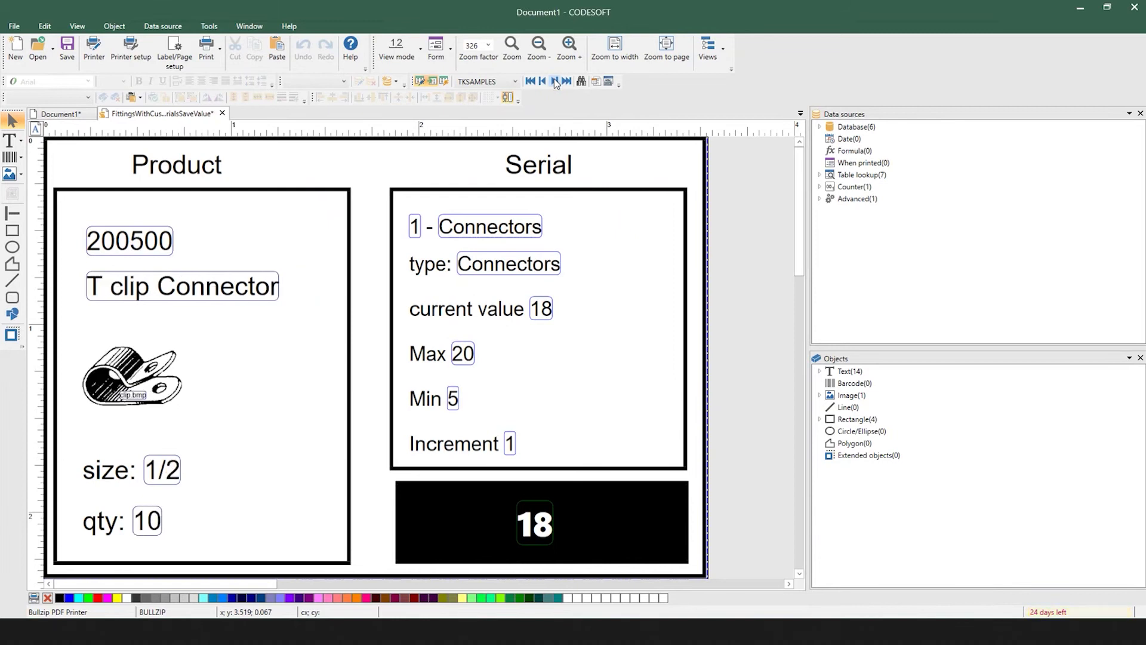
{"action": "left_click", "coordinate": [555, 81]}
{"action": "left_click", "coordinate": [554, 81]}
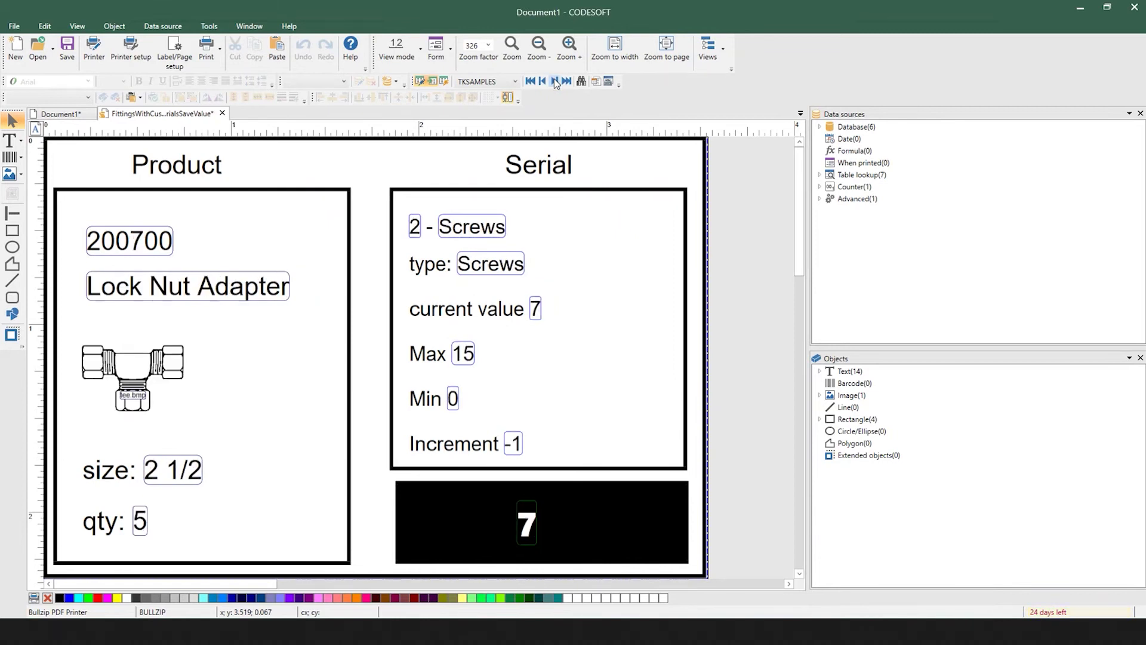
{"action": "left_click", "coordinate": [508, 246]}
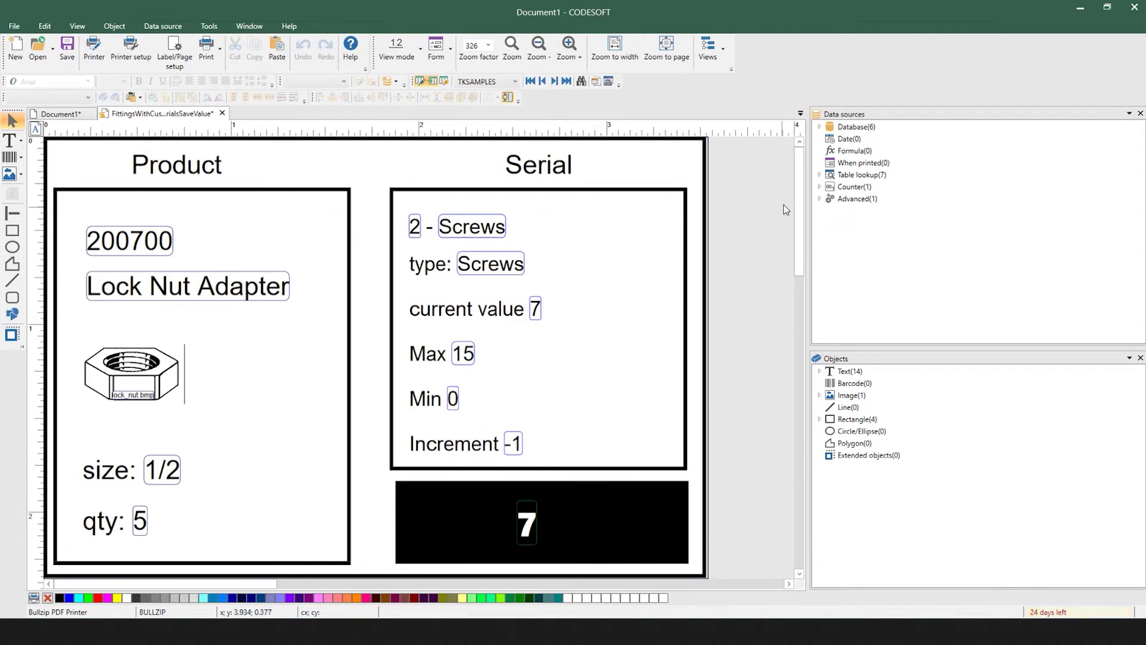
{"action": "left_click", "coordinate": [819, 187]}
{"action": "left_click", "coordinate": [819, 126]}
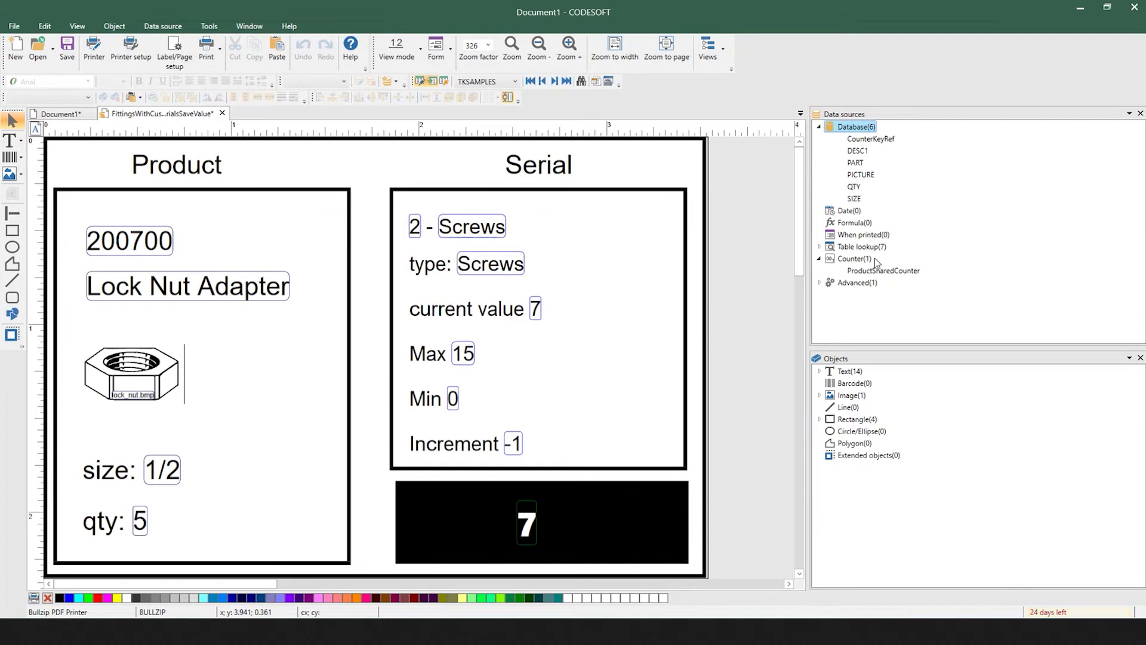
Step: Look through the Table lookup fields, then open the ProductSharedCounter properties
{"action": "left_click", "coordinate": [819, 247]}
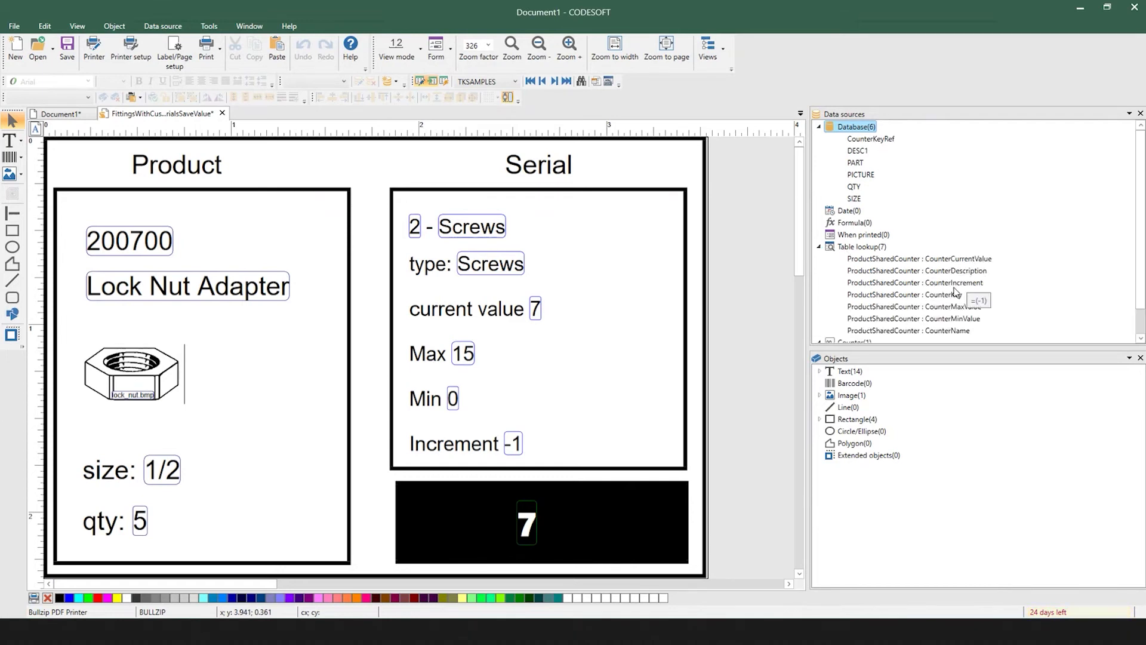
{"action": "left_click", "coordinate": [820, 247]}
{"action": "double_click", "coordinate": [870, 271]}
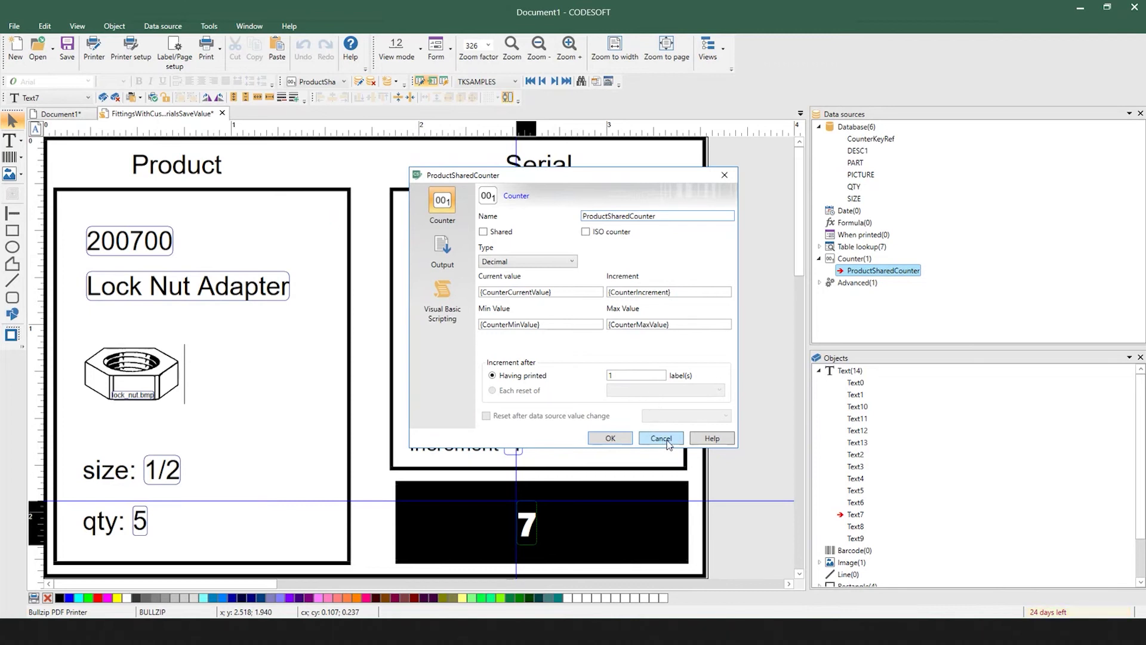
Step: Cancel the ProductSharedCounter dialog and select the label's Serial frame and its 7 text
{"action": "left_click", "coordinate": [661, 439]}
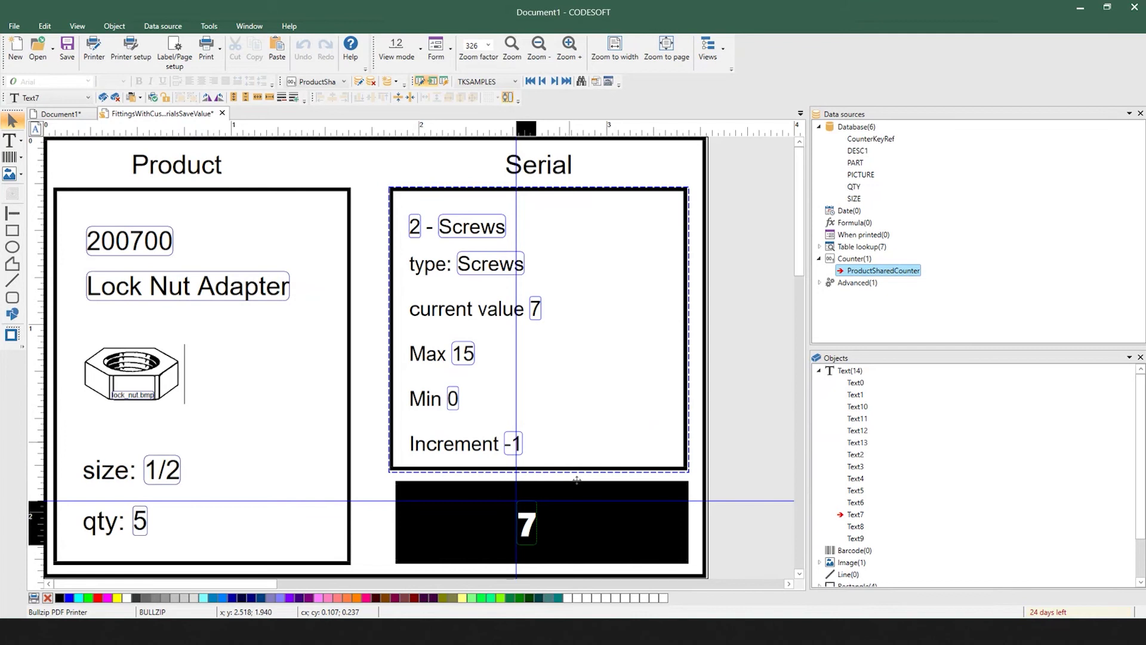
{"action": "left_click", "coordinate": [573, 495]}
{"action": "left_click", "coordinate": [526, 523]}
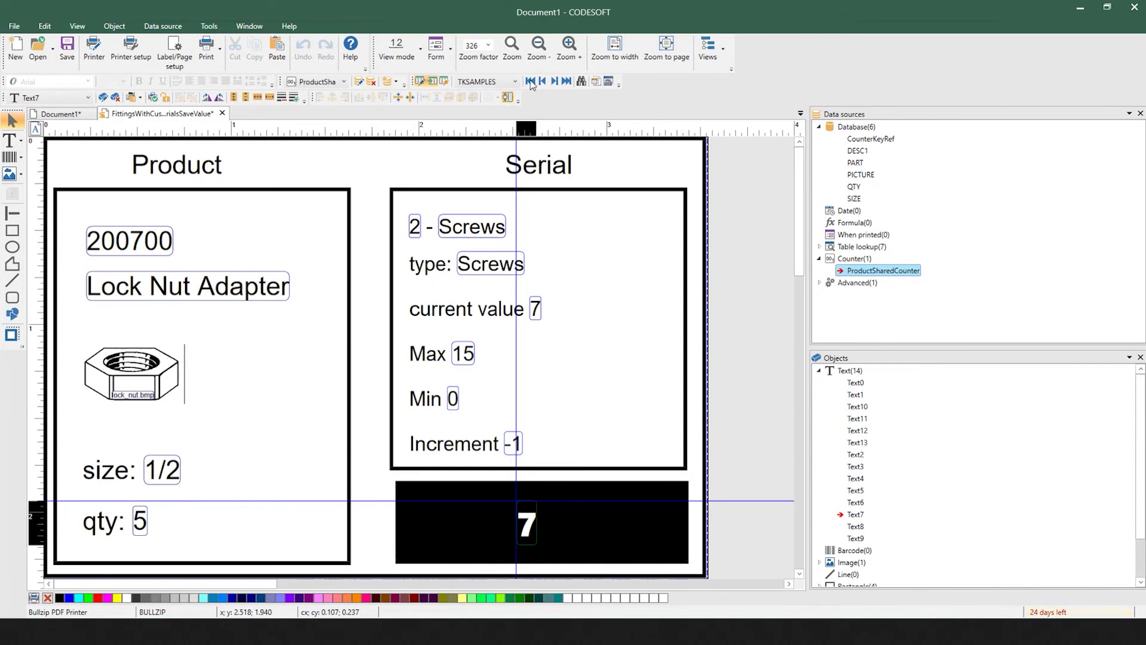
Step: Reopen the Query result table listing the 12 parts with their CounterKeyRef values
{"action": "left_click", "coordinate": [444, 82]}
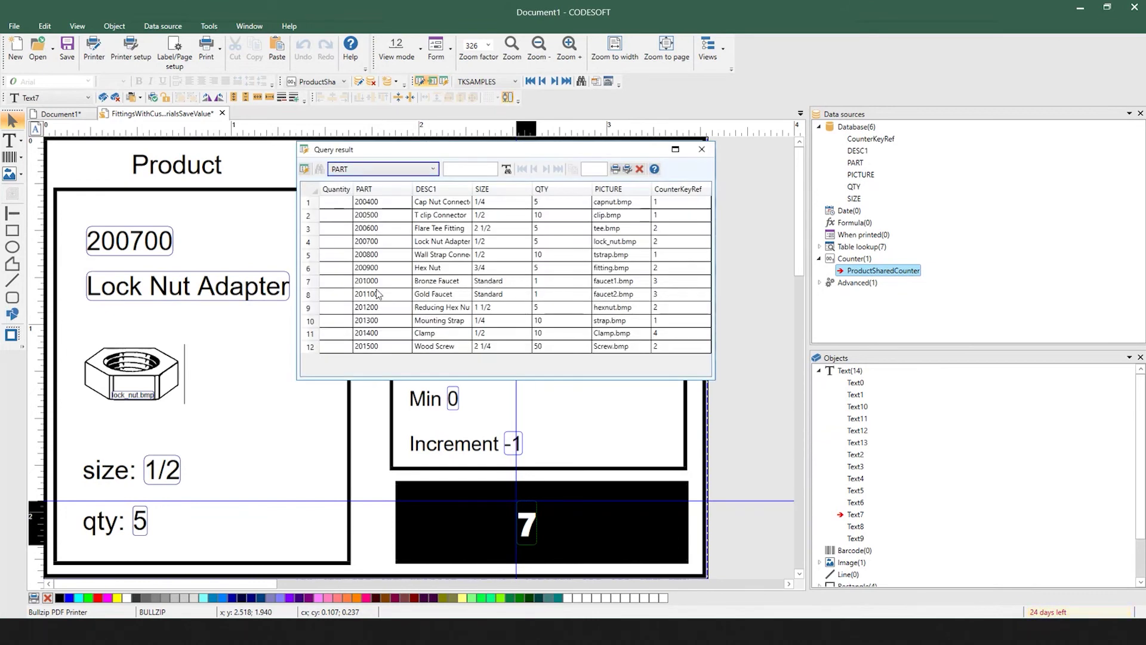